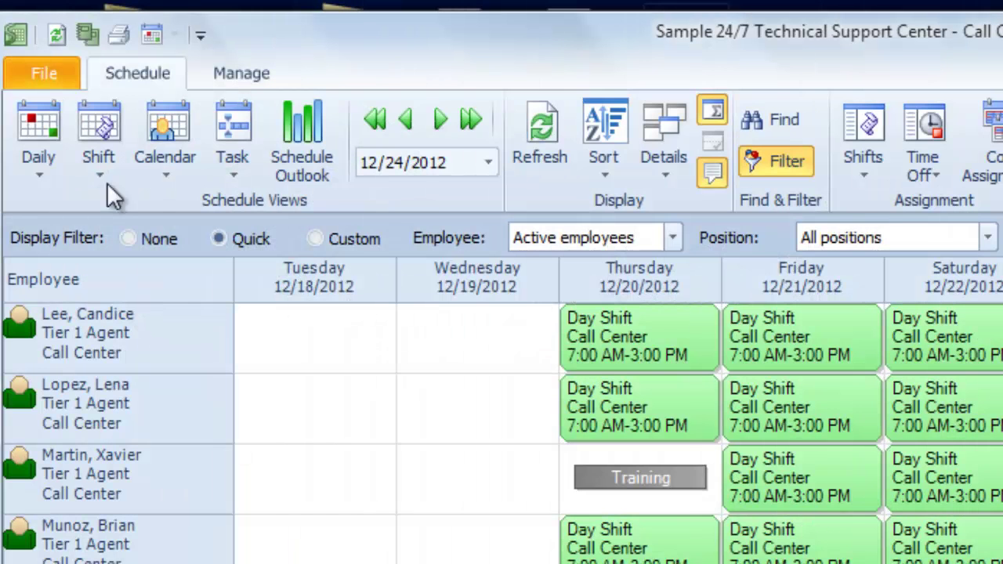
# - Open the Position List and edit the Tier 1 Agent position (code A1, sort order 3)
pyautogui.click(49, 69)
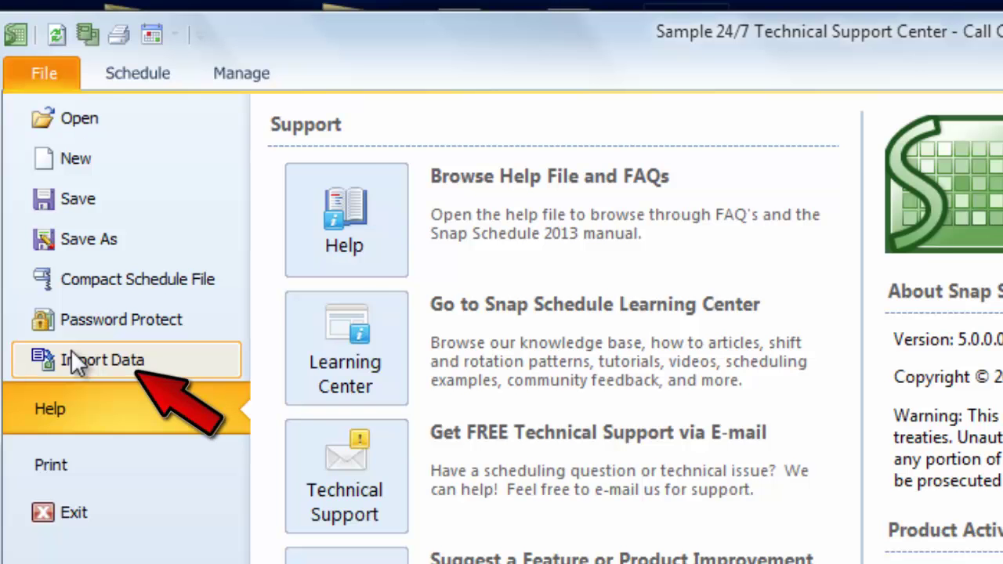
pyautogui.click(71, 351)
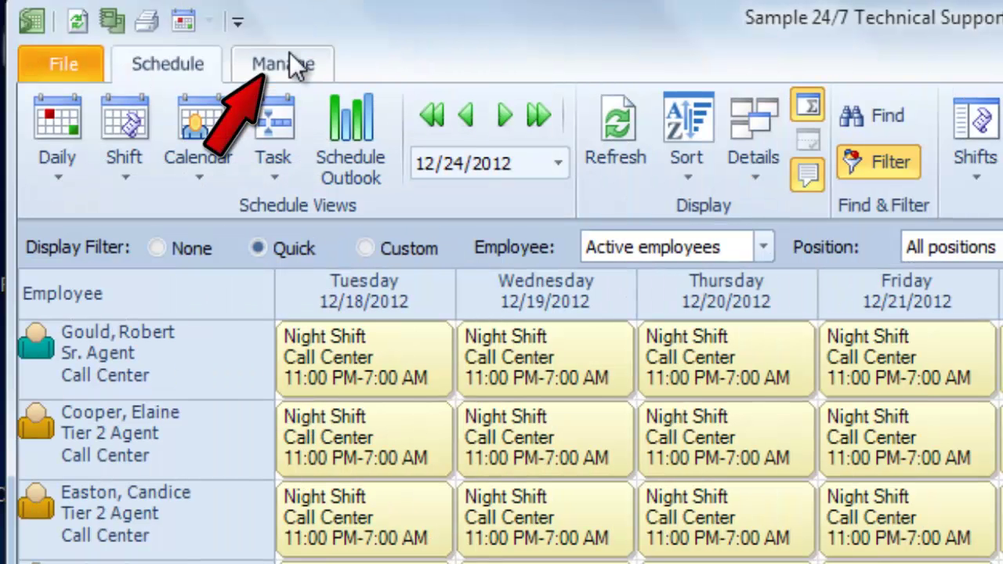
pyautogui.click(283, 64)
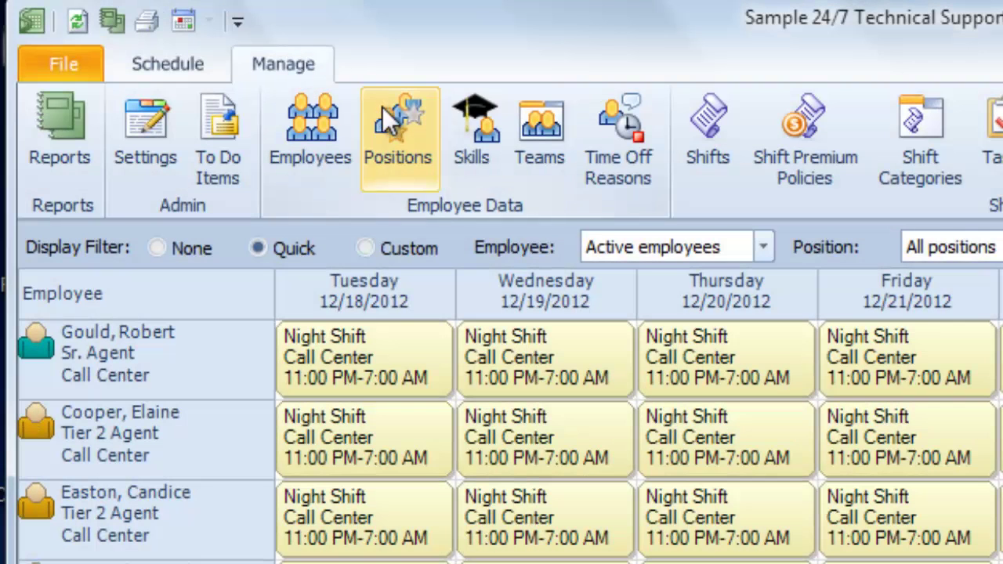
pyautogui.click(387, 119)
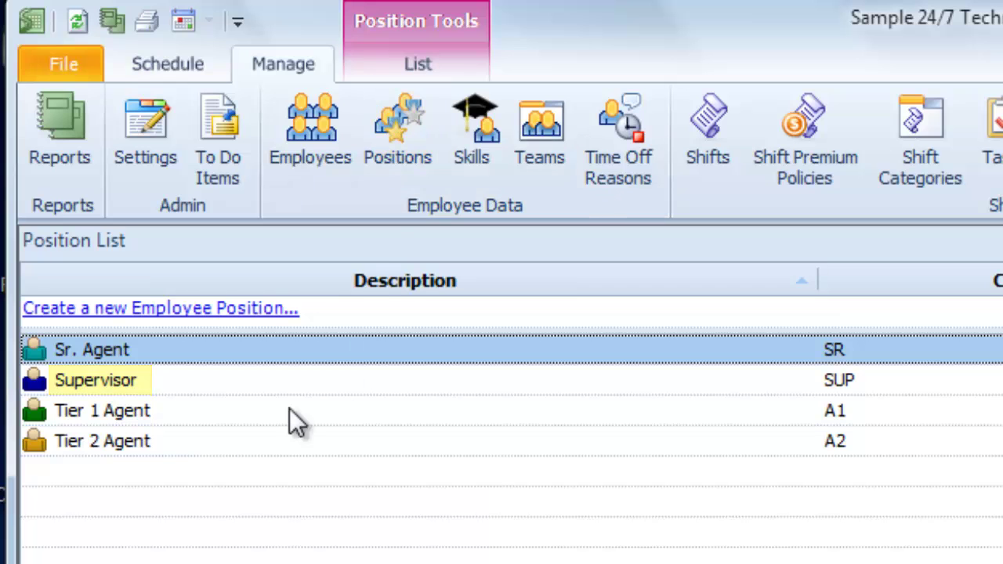
pyautogui.rightClick(81, 440)
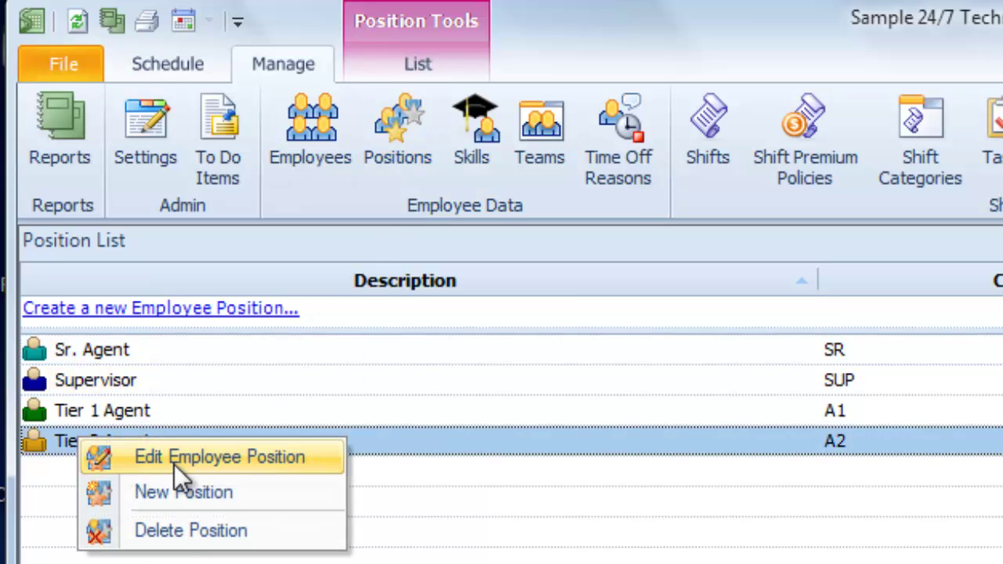
pyautogui.click(117, 458)
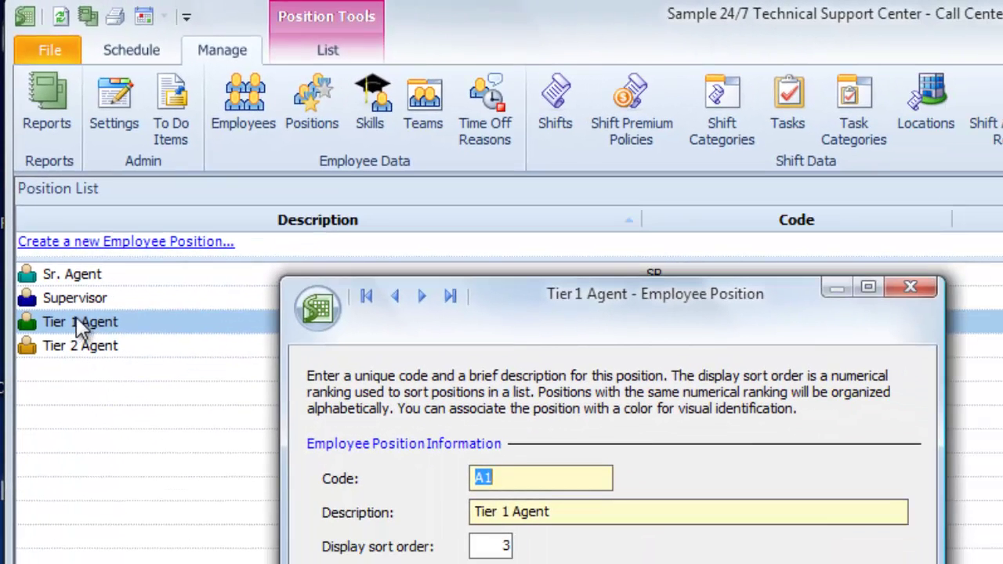
# - Create the Front Office position with code FO and a Blue display colour
pyautogui.click(69, 243)
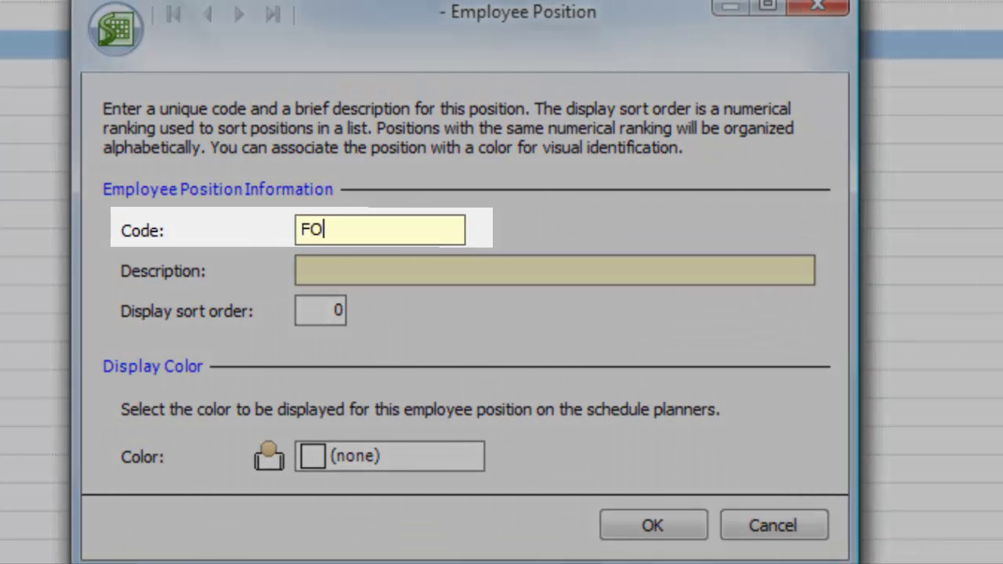
pyautogui.press('Tab')
pyautogui.write('Front ')
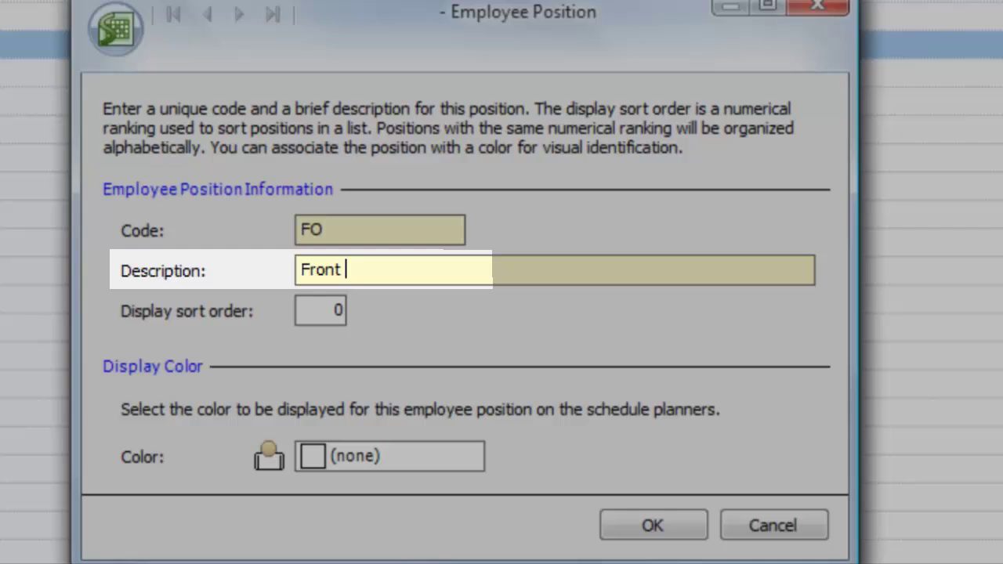
pyautogui.write('Office')
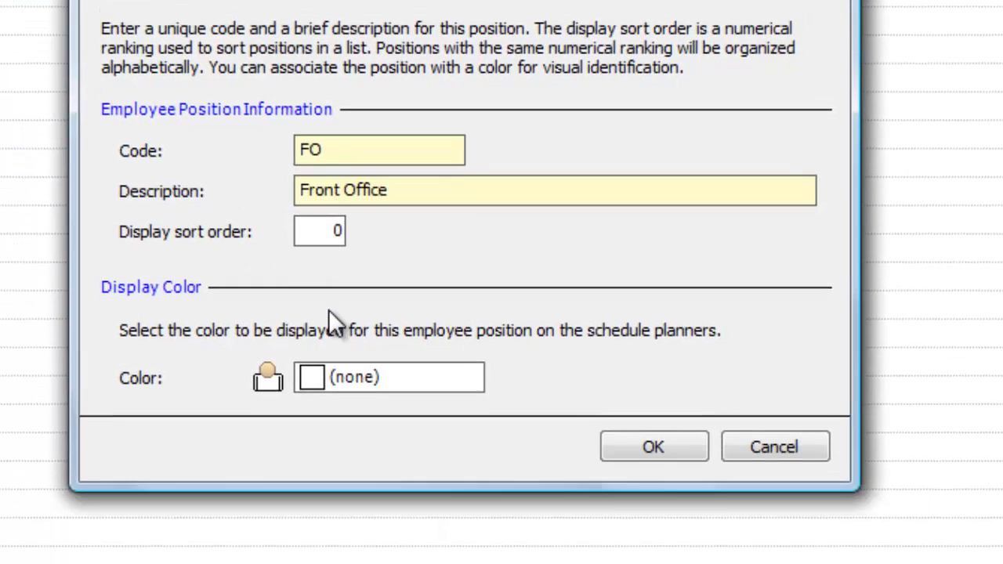
pyautogui.click(358, 455)
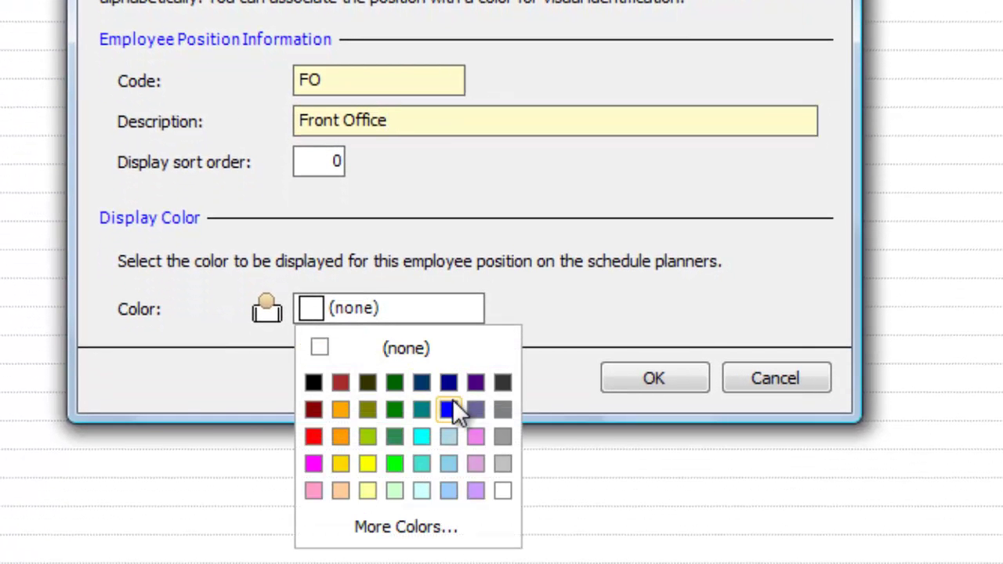
pyautogui.click(452, 408)
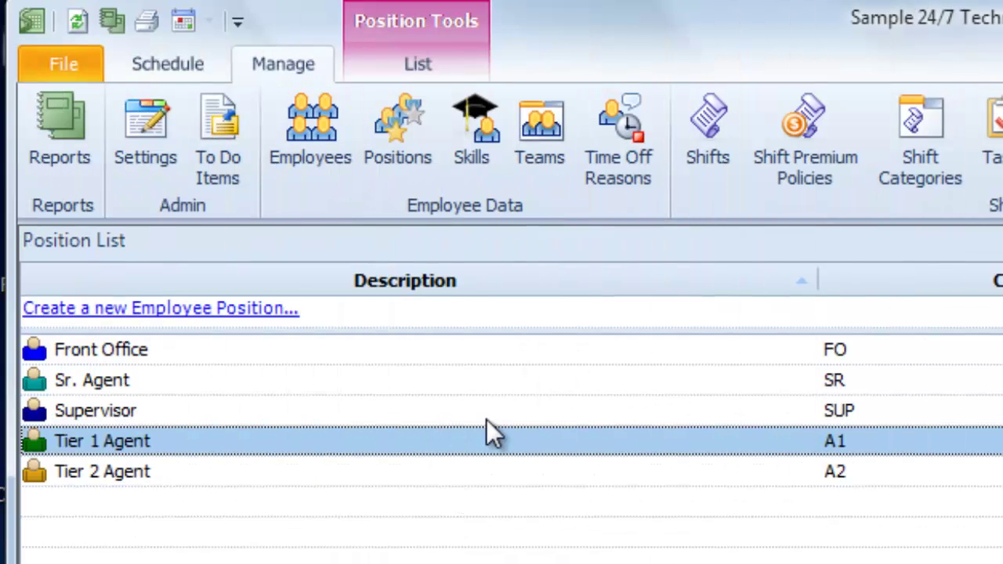
# - From the Skill List, view the MCITP skill's details, then start a blank new skill
pyautogui.click(479, 155)
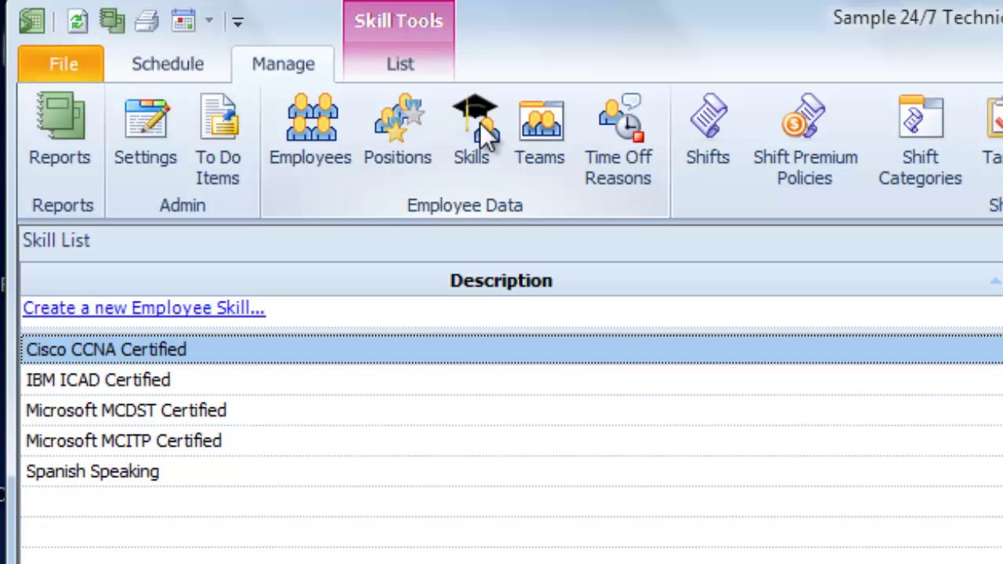
pyautogui.rightClick(182, 441)
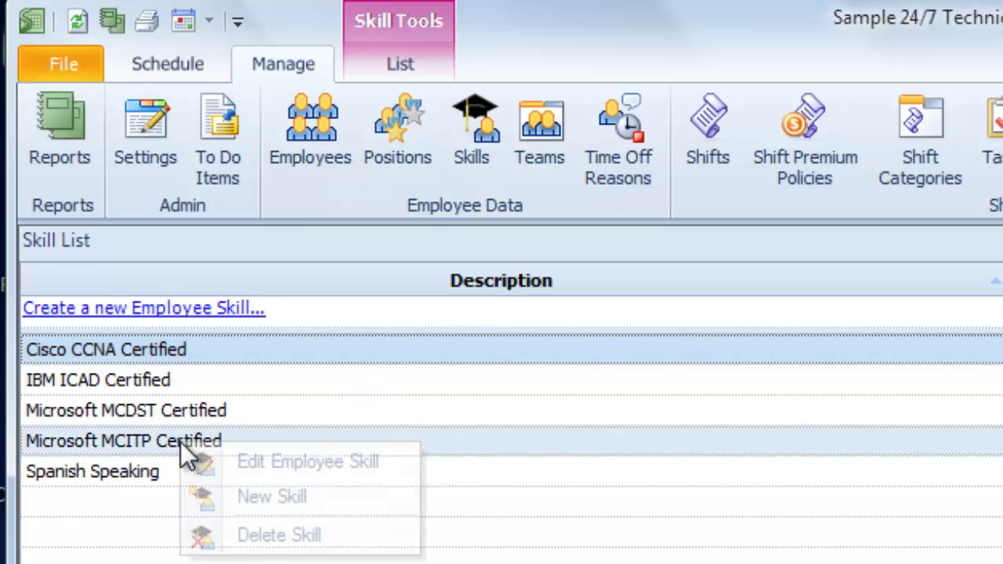
pyautogui.click(188, 461)
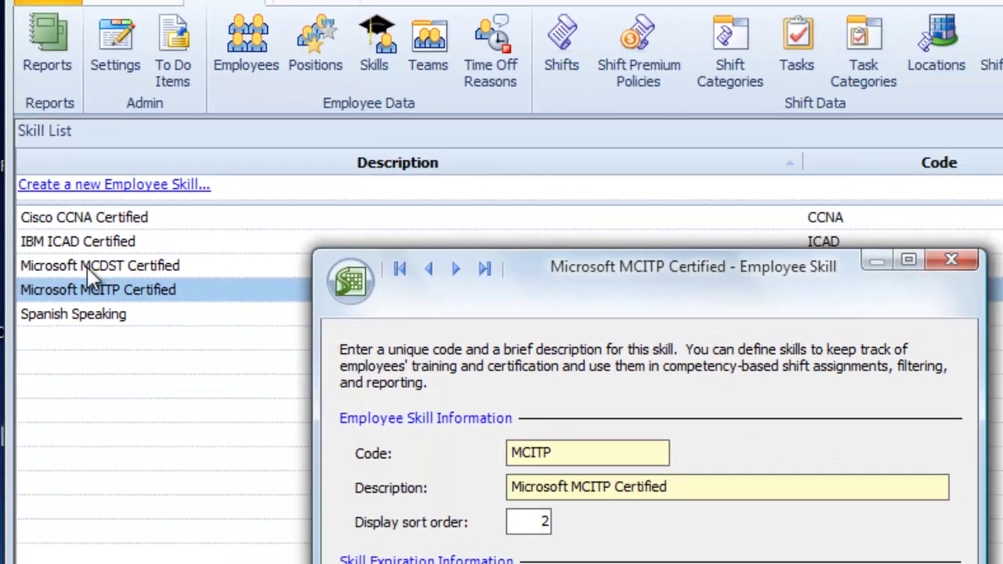
pyautogui.click(33, 186)
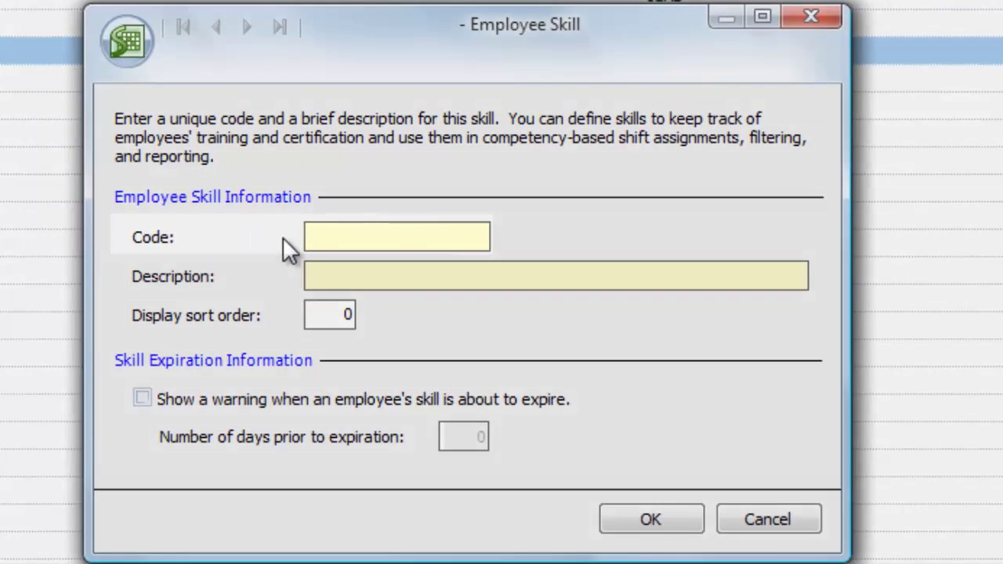
# - Define skill AP 'A+ Quality Certification' with an expiry warning 1 day prior
pyautogui.click(369, 312)
pyautogui.write('AP')
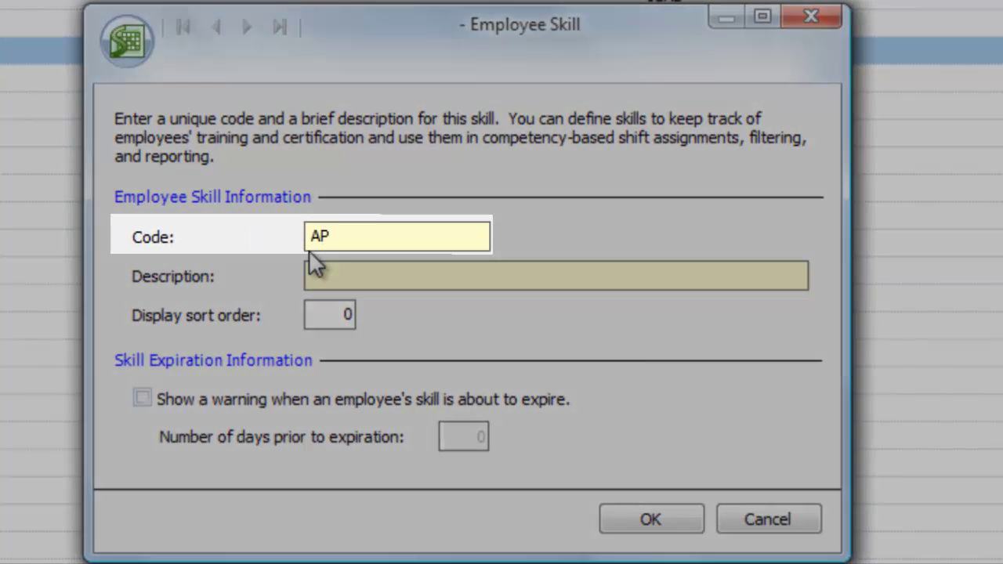
pyautogui.press('Tab')
pyautogui.write('A+ Quality Certification')
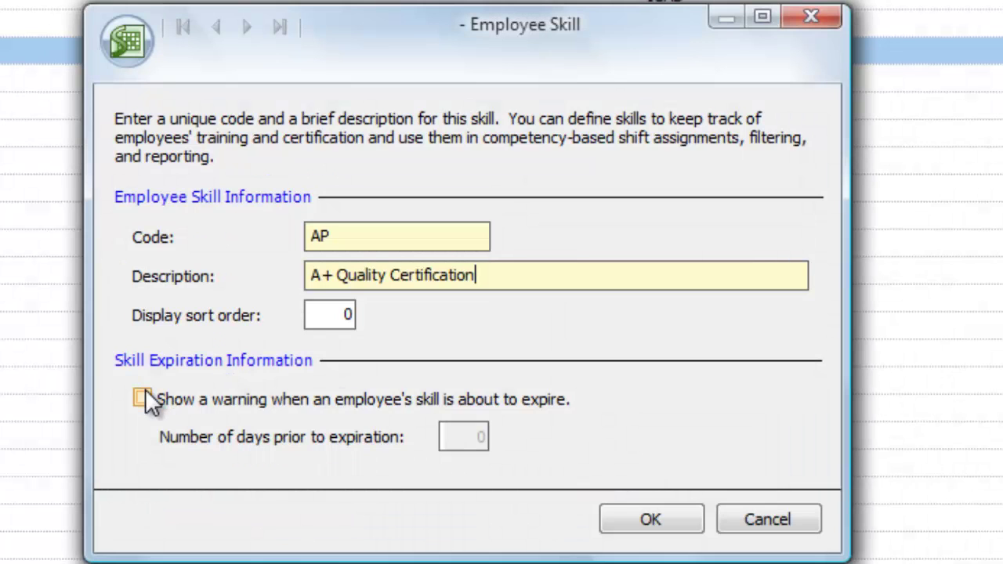
pyautogui.click(142, 398)
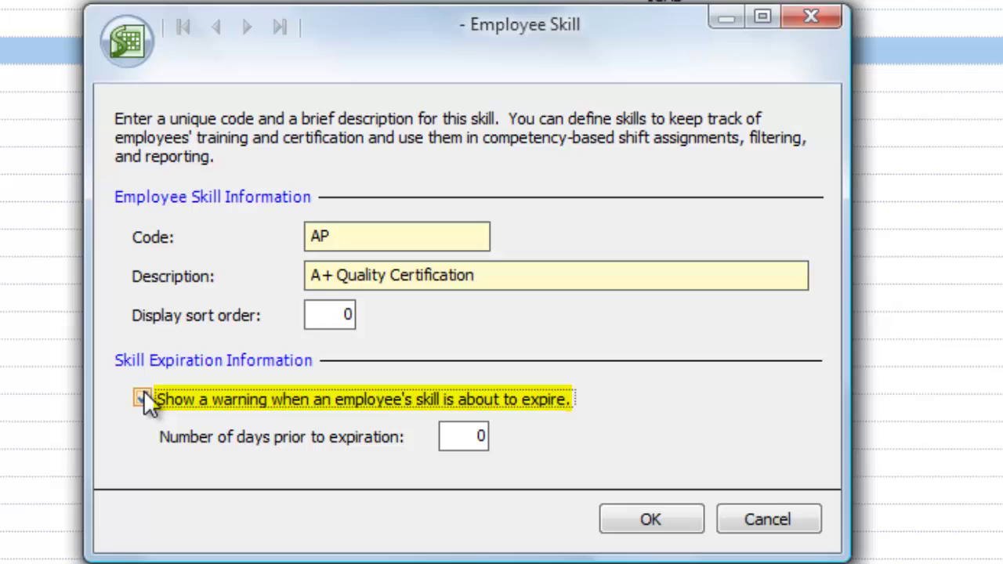
pyautogui.click(447, 436)
pyautogui.write('1')
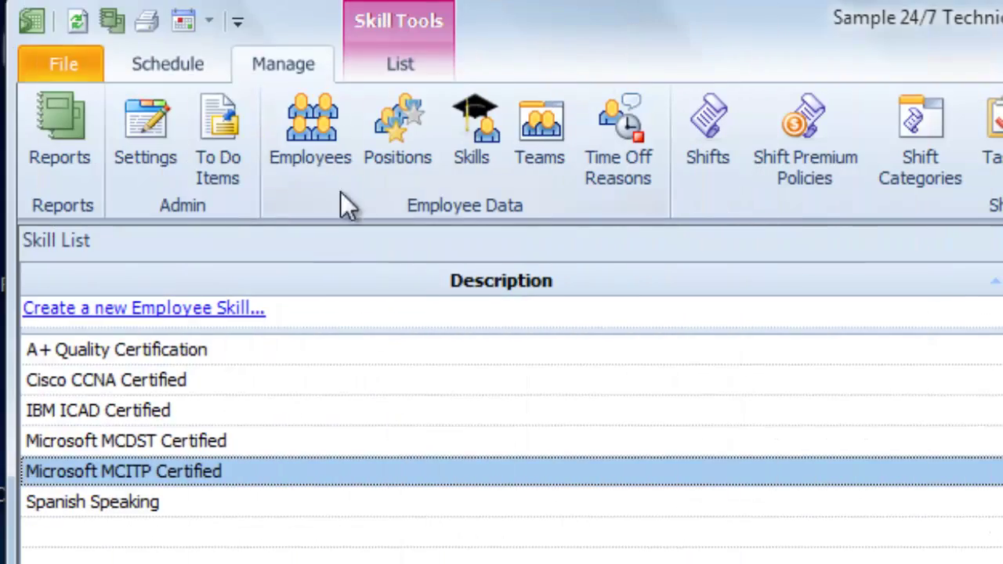
# - Open an existing Tier 1 Agent's record for editing from the Employee List
pyautogui.click(328, 125)
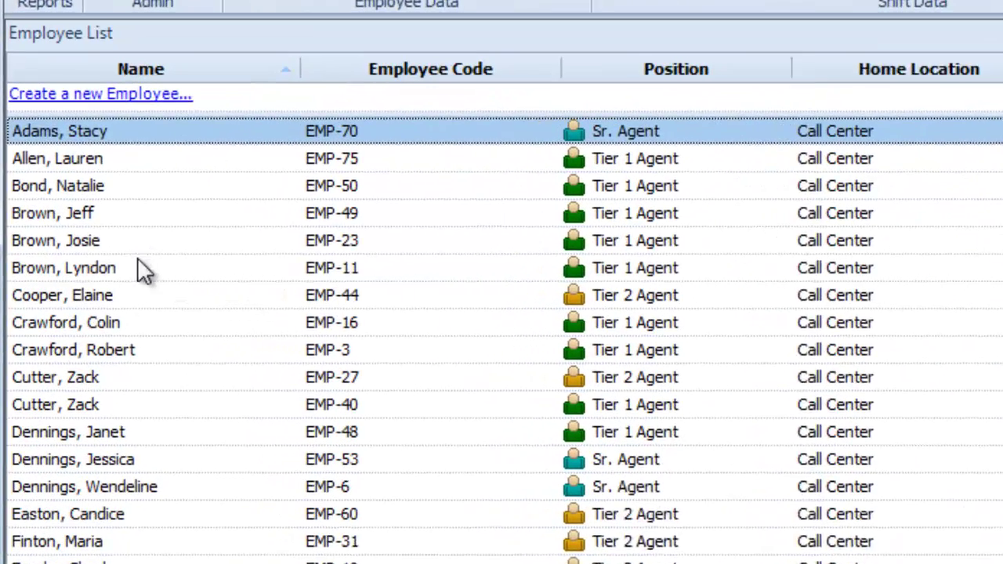
pyautogui.rightClick(80, 270)
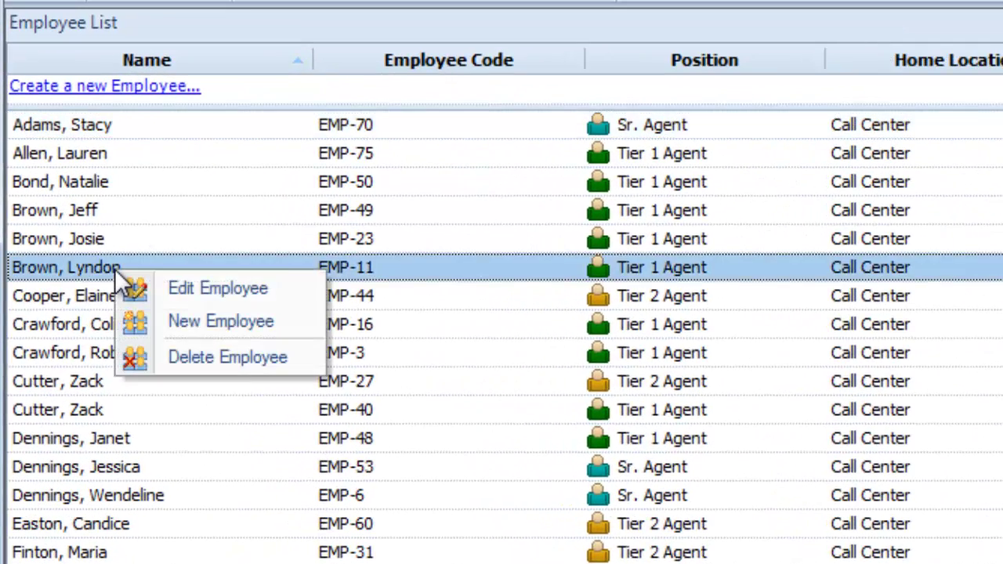
pyautogui.click(126, 287)
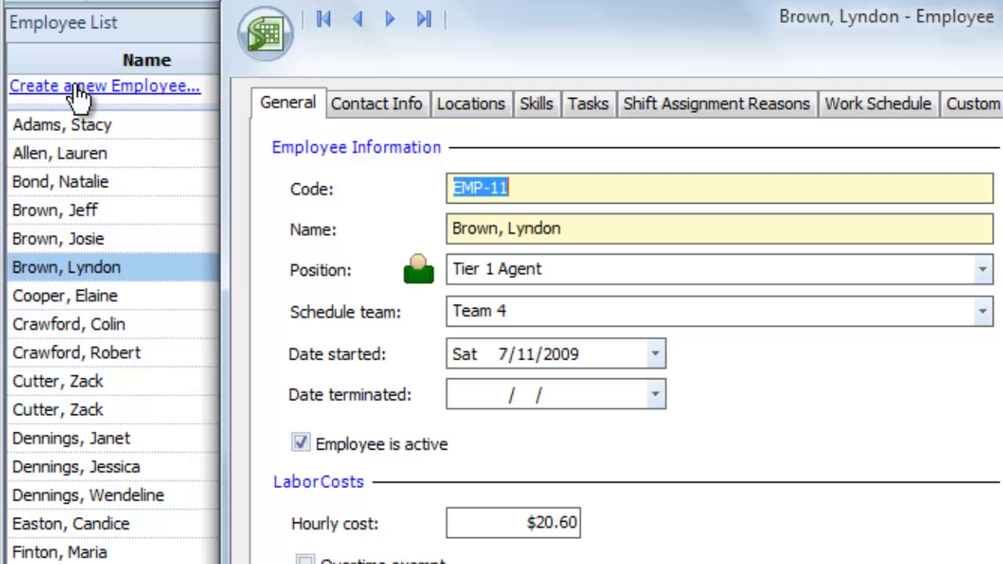
# - Start a new employee with ID 12345, enter their name, and assign the Front Office position
pyautogui.click(81, 87)
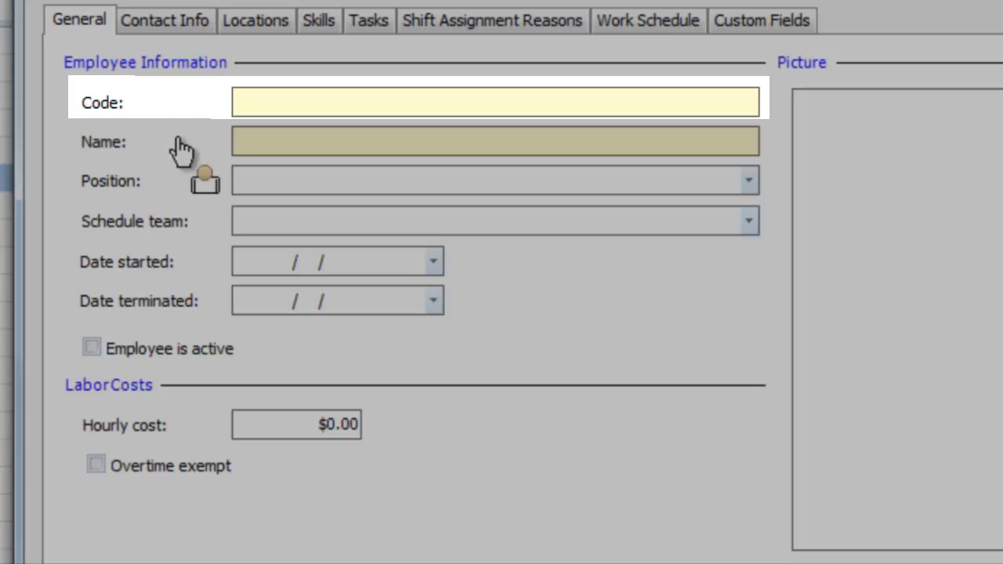
pyautogui.write('12345')
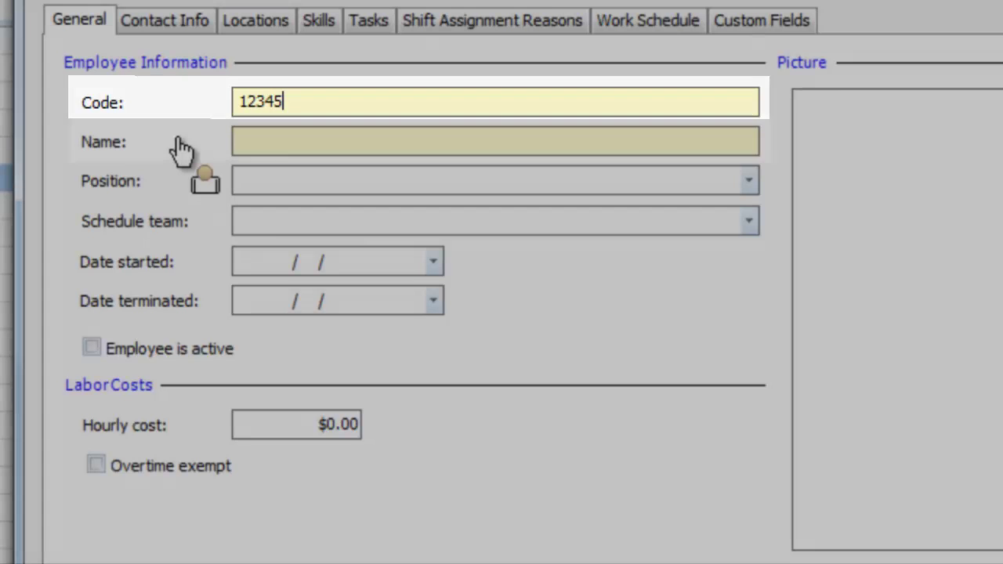
pyautogui.press('Tab')
pyautogui.write('J')
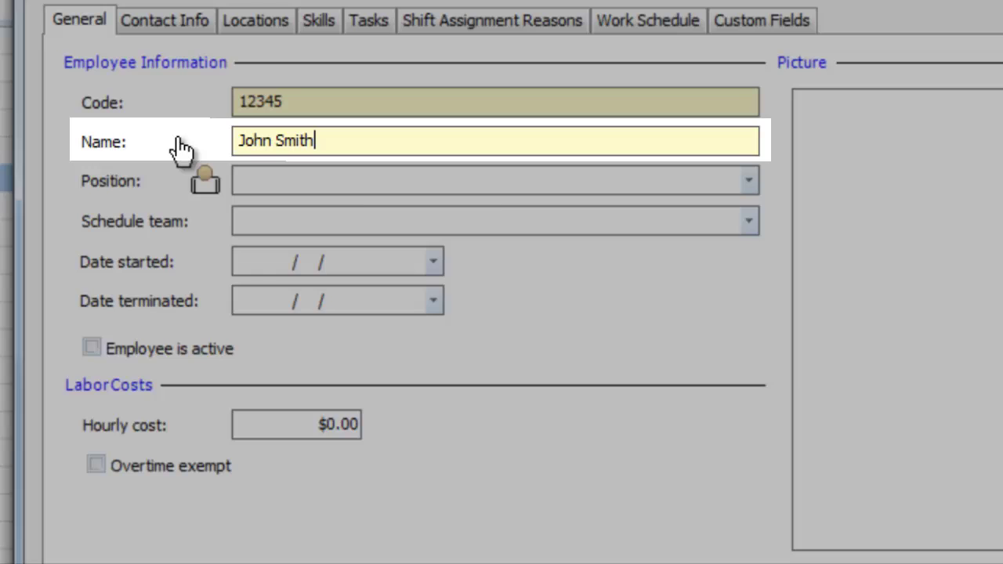
pyautogui.click(502, 181)
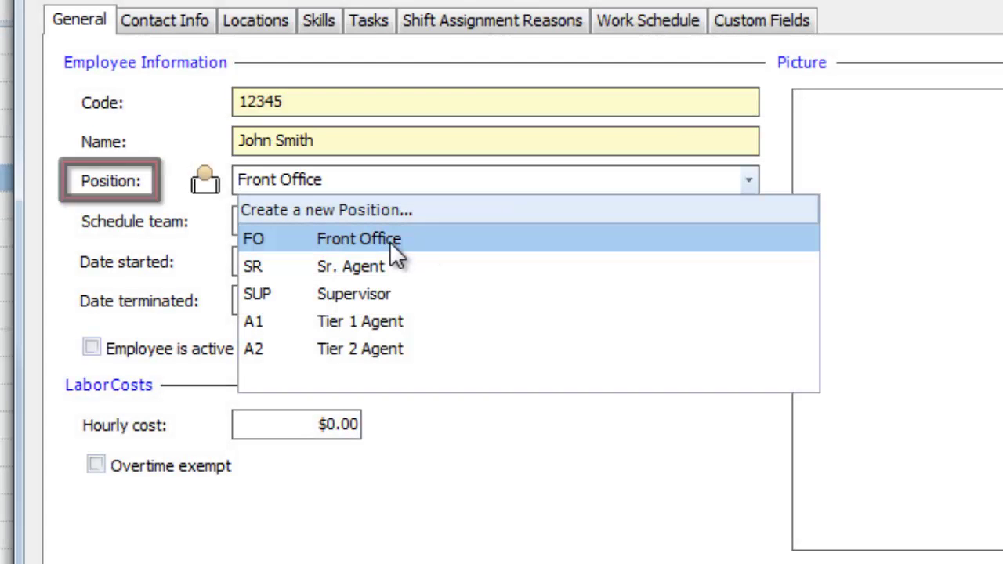
pyautogui.click(391, 245)
pyautogui.press('Tab')
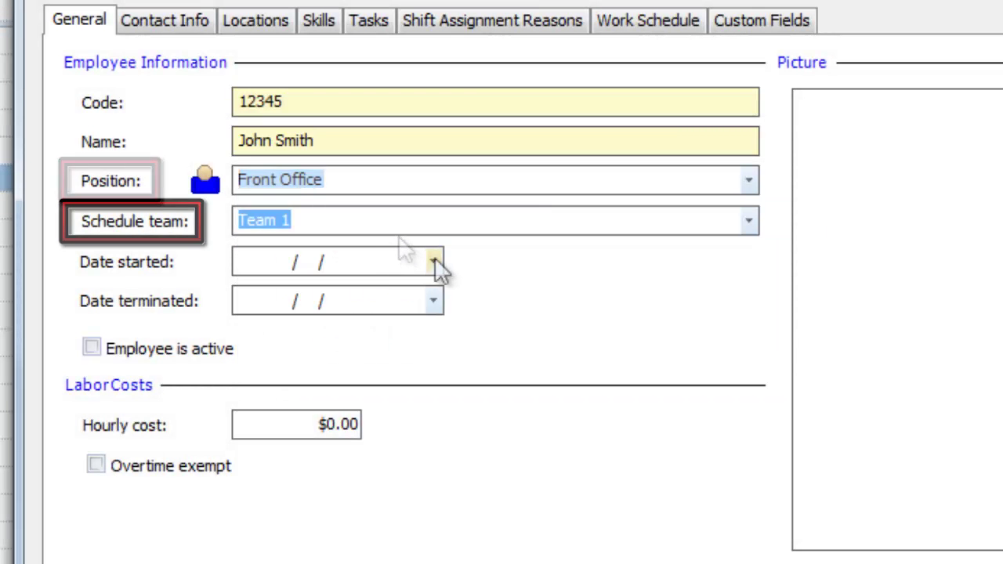
# - Set start date 12/17/2012, no termination date, active, $20.00 hourly cost, overtime exempt
pyautogui.click(434, 262)
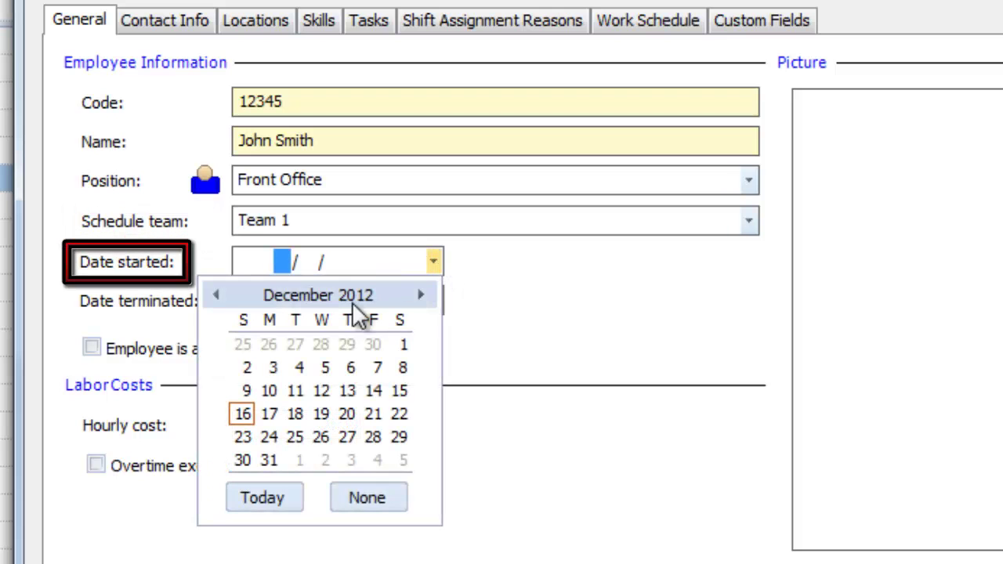
pyautogui.click(266, 412)
pyautogui.click(434, 301)
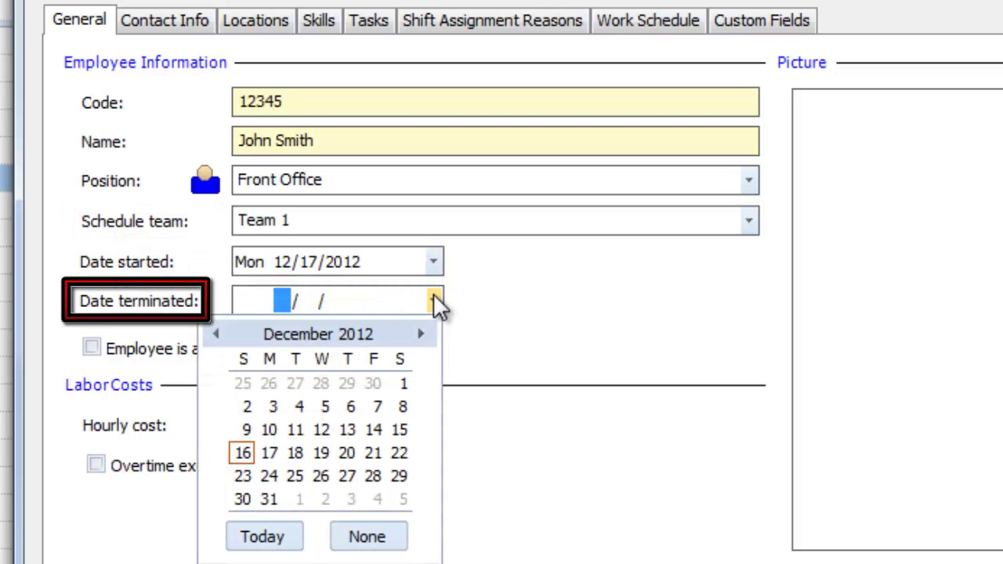
pyautogui.click(373, 537)
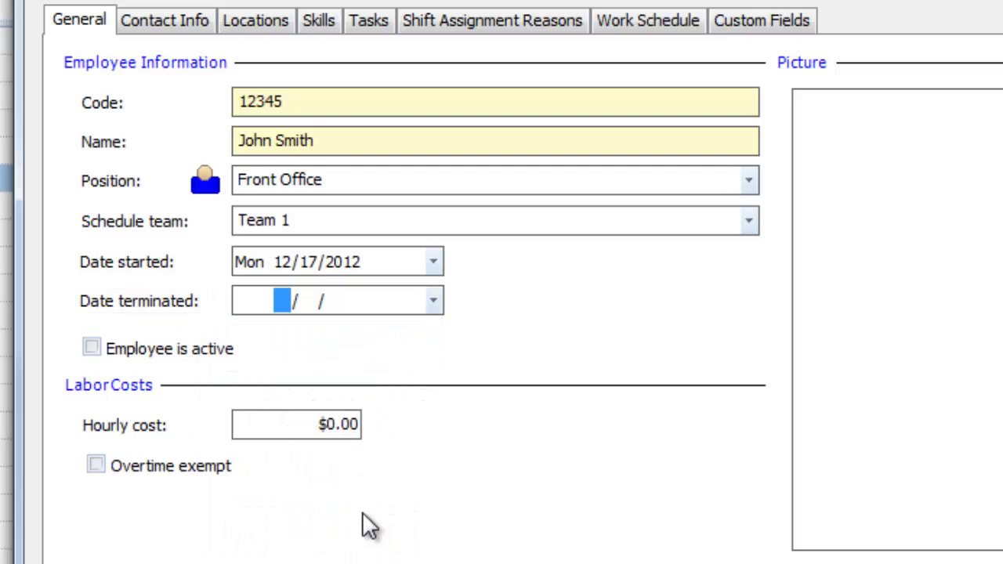
pyautogui.click(91, 348)
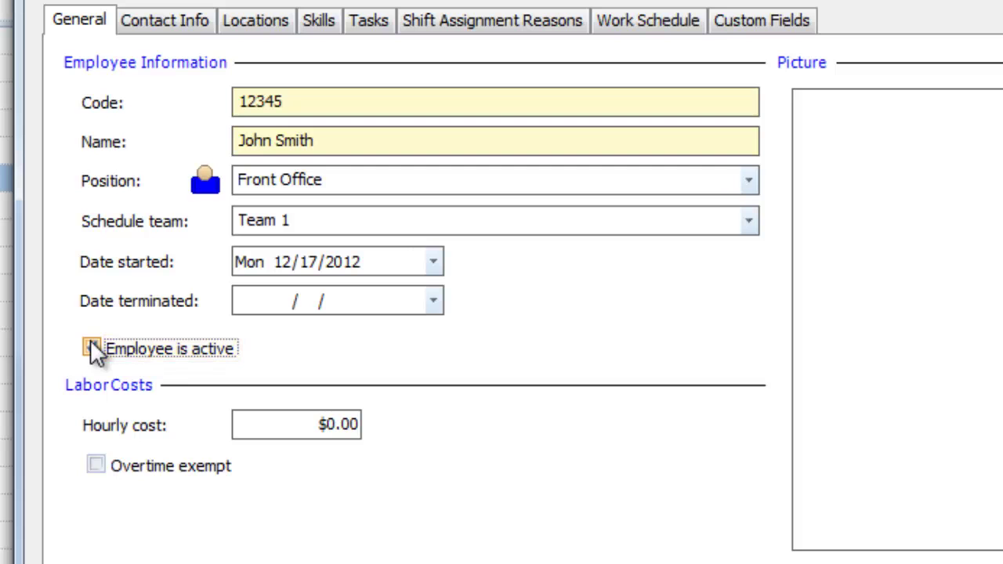
pyautogui.click(91, 349)
pyautogui.click(310, 486)
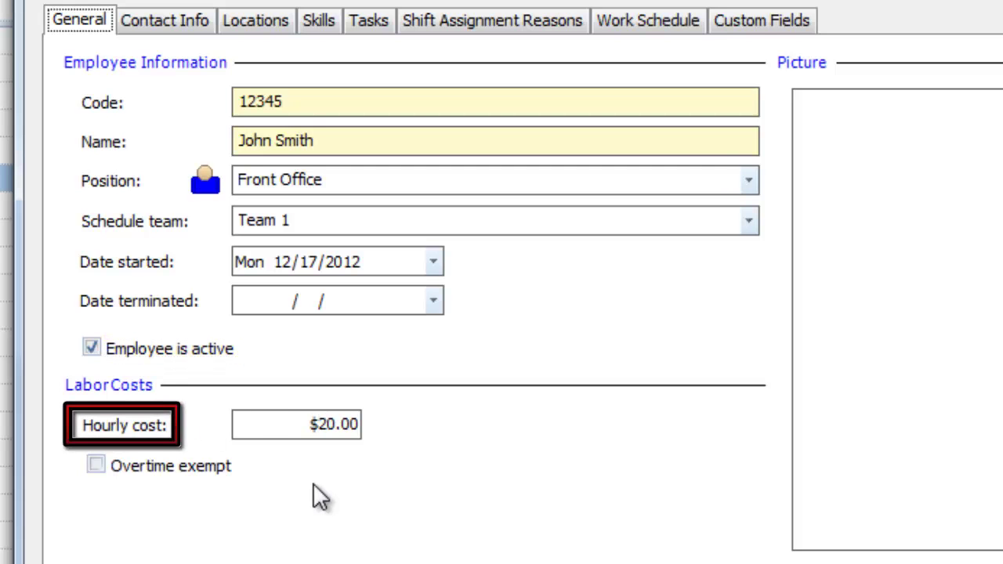
pyautogui.click(96, 466)
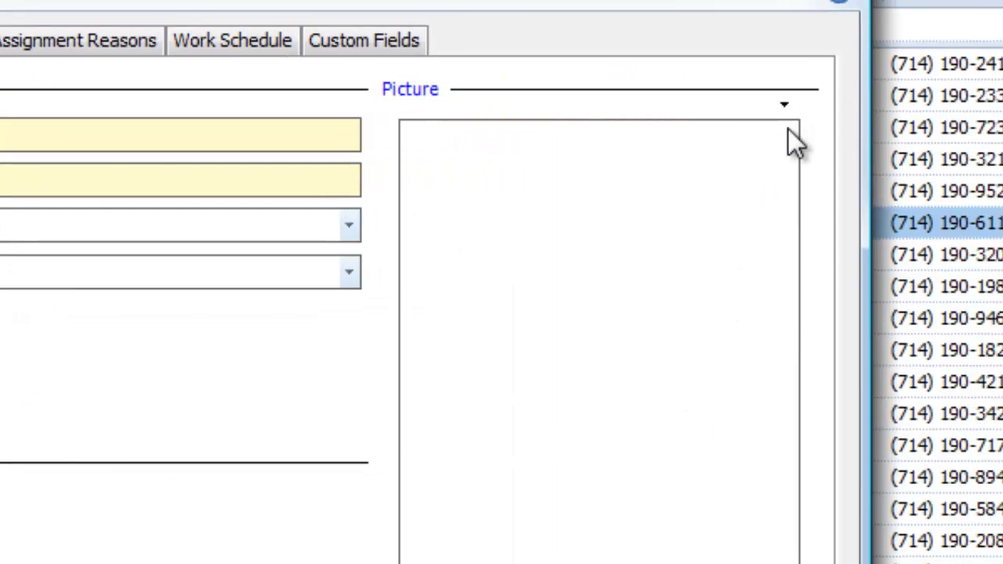
pyautogui.click(786, 110)
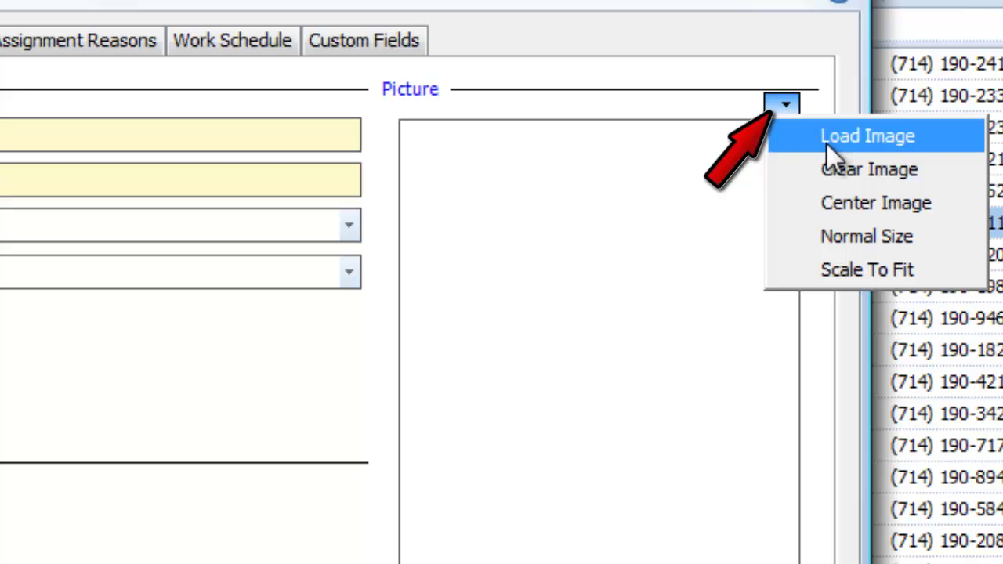
# - Load a photo for the employee and give them the AP certification
pyautogui.click(825, 143)
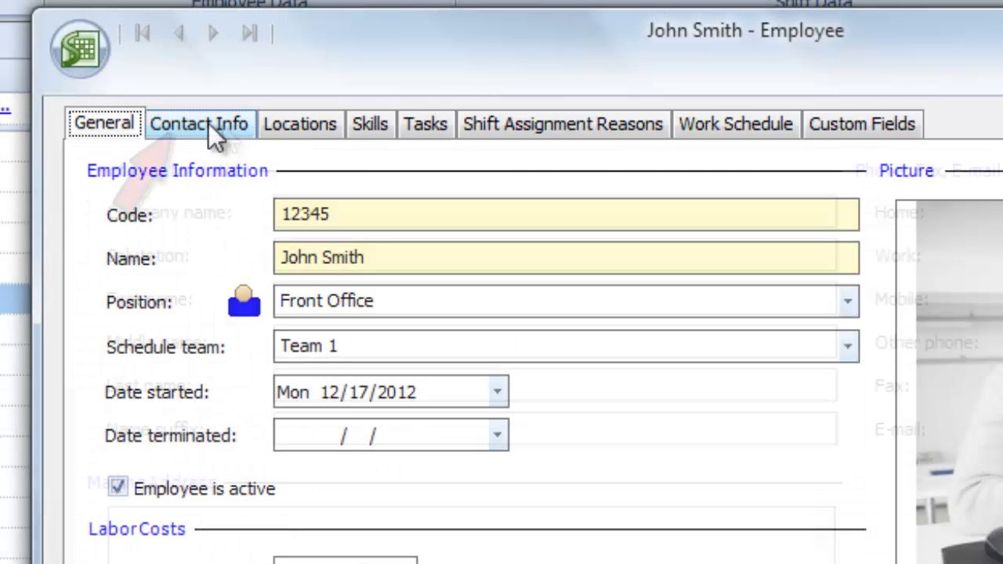
pyautogui.click(220, 125)
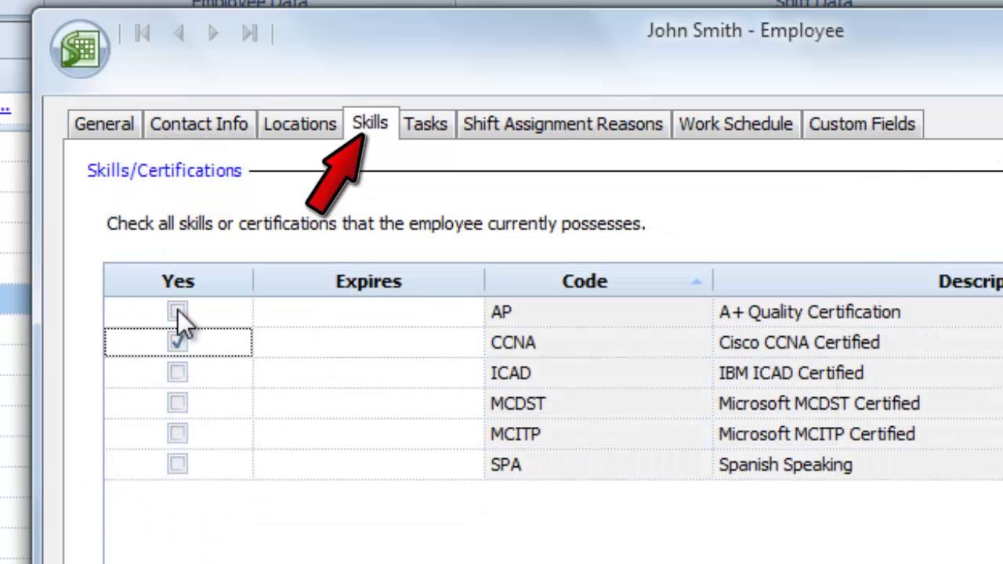
pyautogui.click(178, 311)
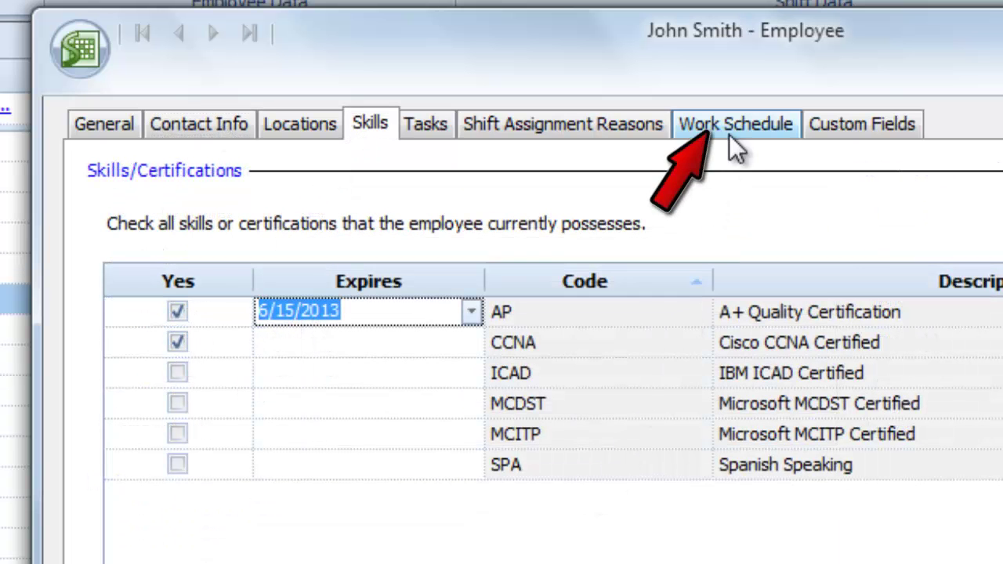
# - Set 38 desired hours with 10/5/3 daily limits and make Tuesday unavailable
pyautogui.click(729, 131)
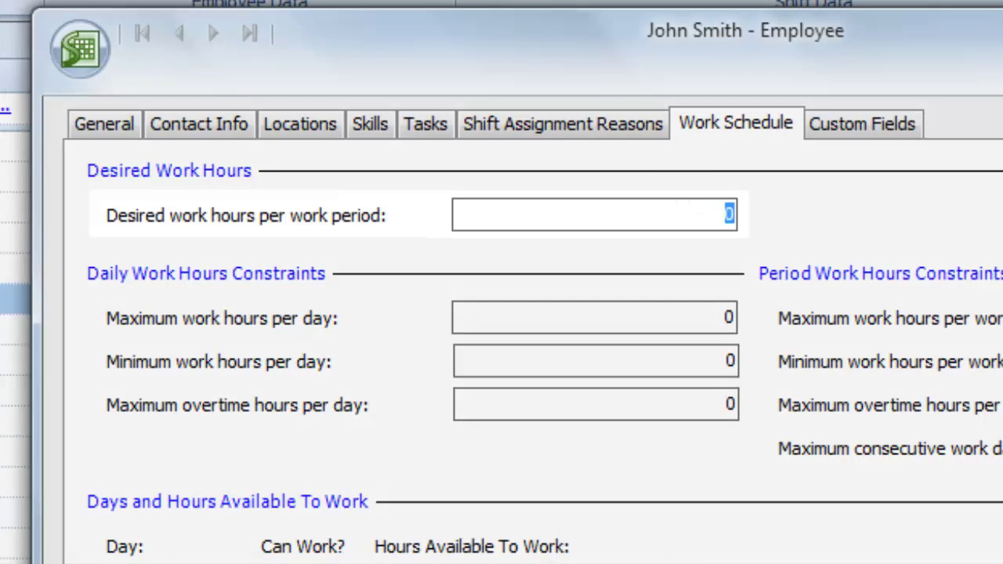
pyautogui.write('38')
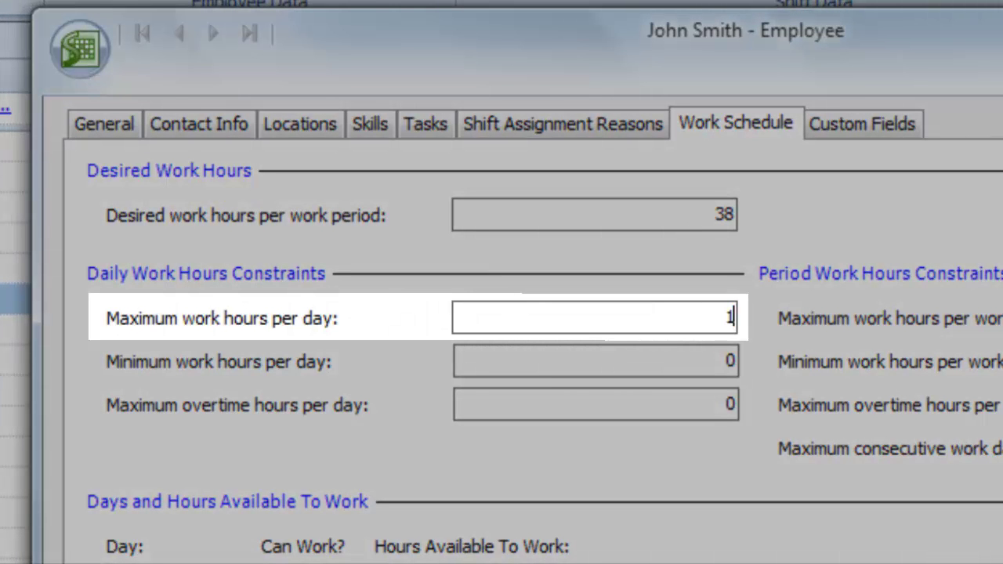
pyautogui.press('Tab')
pyautogui.write('5')
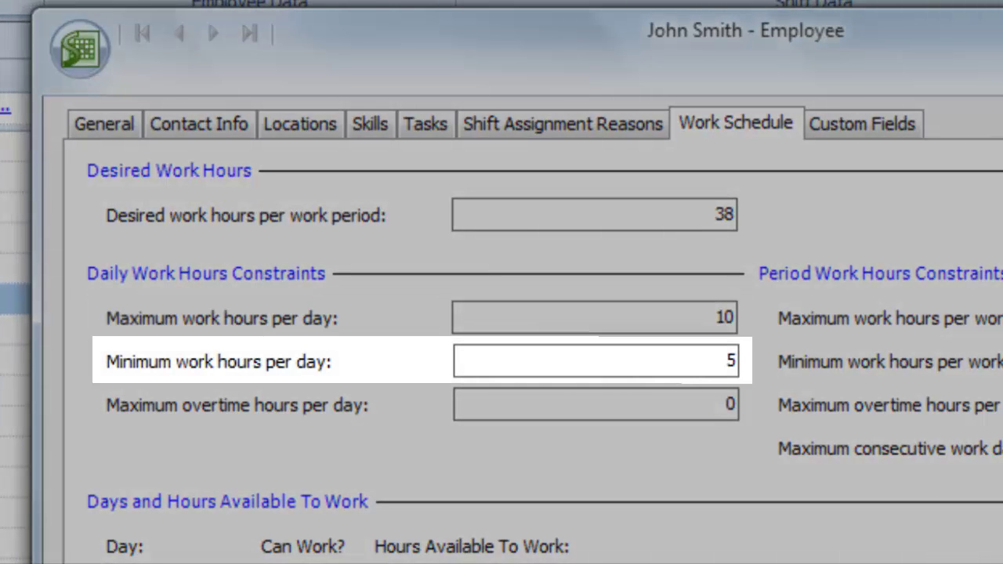
pyautogui.press('Tab')
pyautogui.write('3')
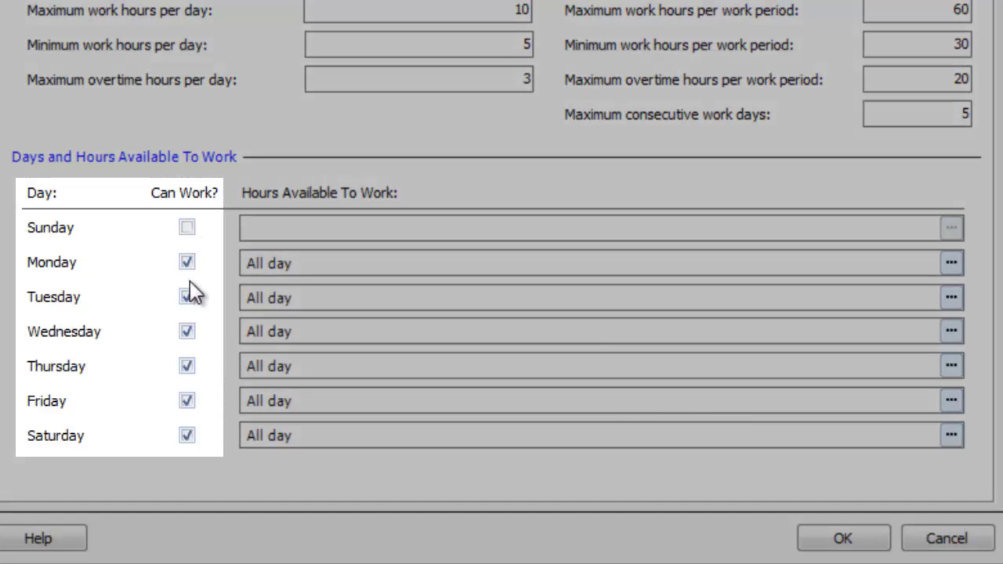
pyautogui.click(185, 299)
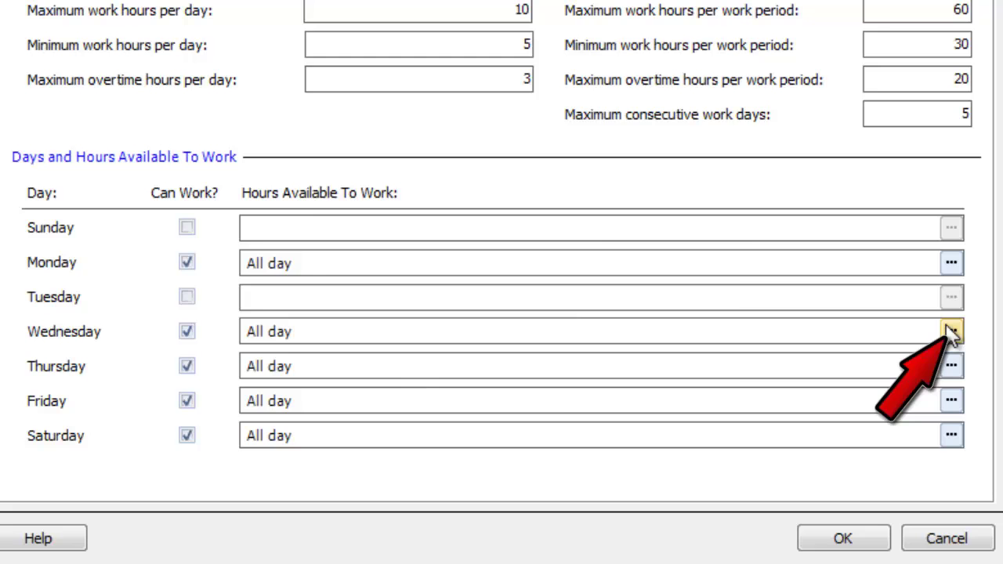
# - Turn off Wednesday's all-day availability and add specific time ranges like 10:00 AM–5:00 PM
pyautogui.click(950, 333)
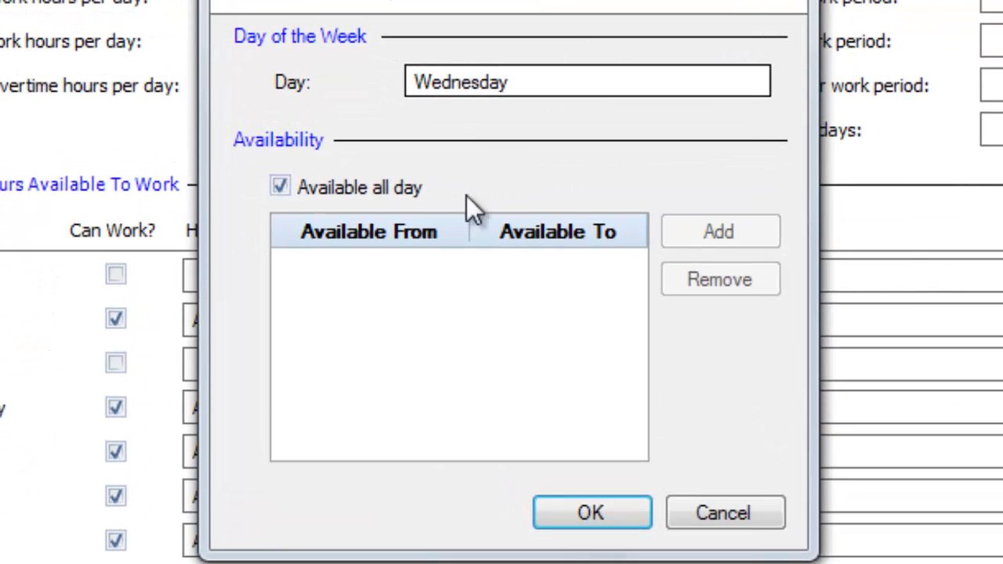
pyautogui.click(279, 187)
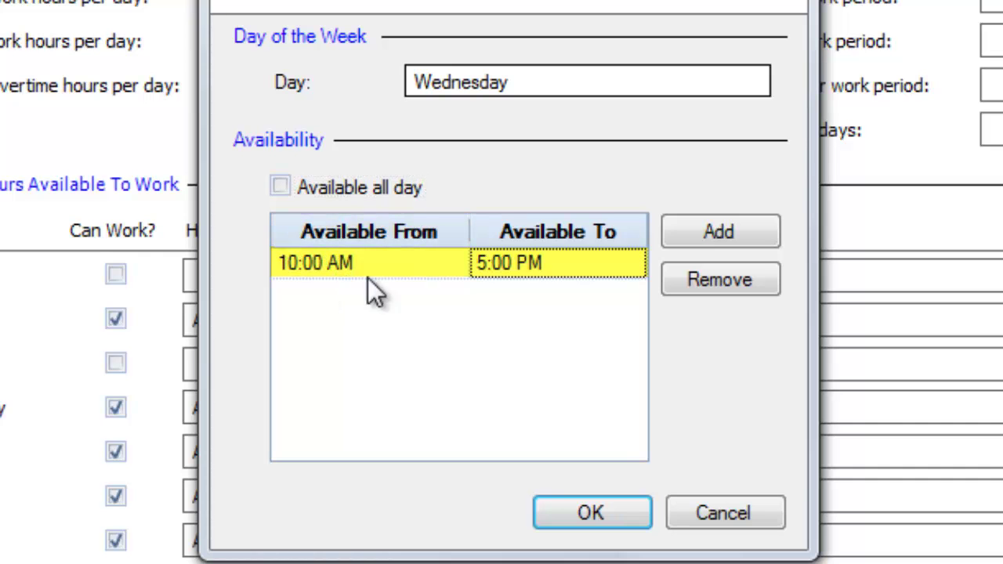
pyautogui.click(754, 232)
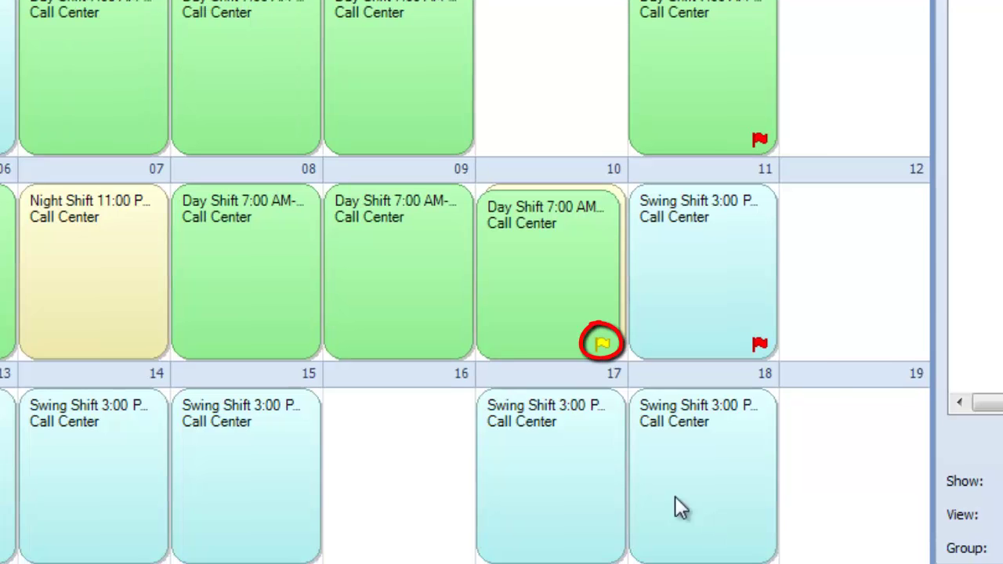
pyautogui.moveTo(571, 351)
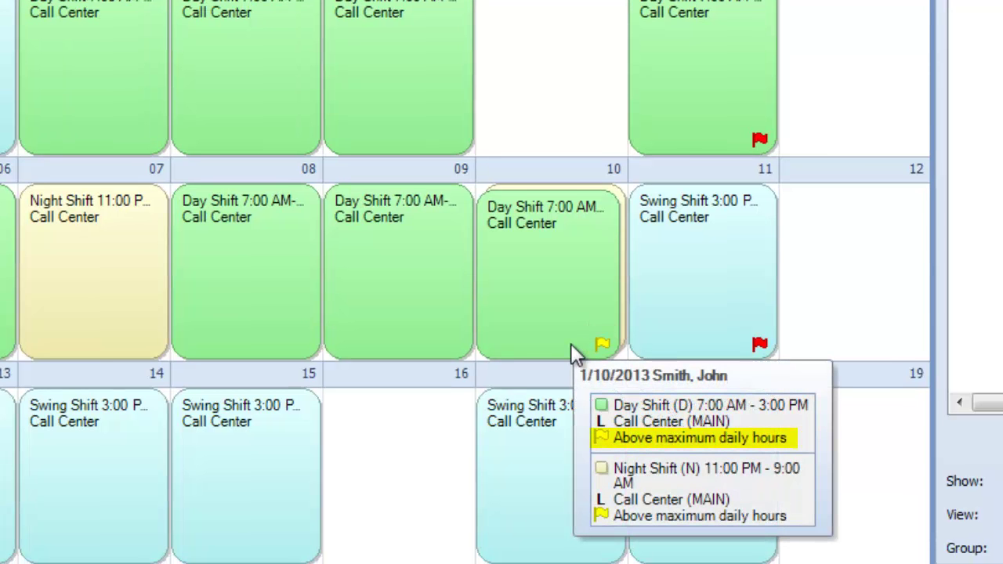
pyautogui.moveTo(744, 350)
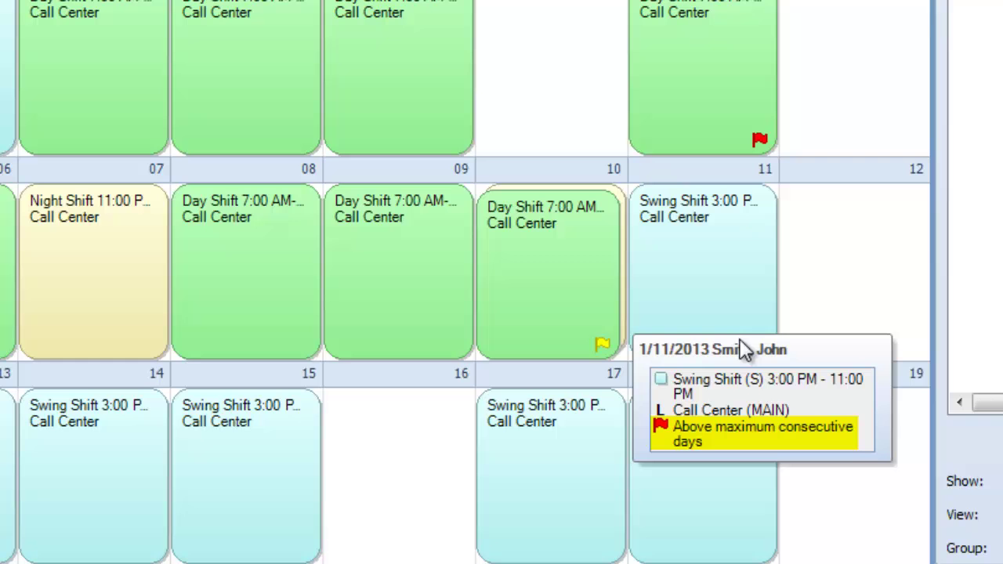
pyautogui.moveTo(736, 125)
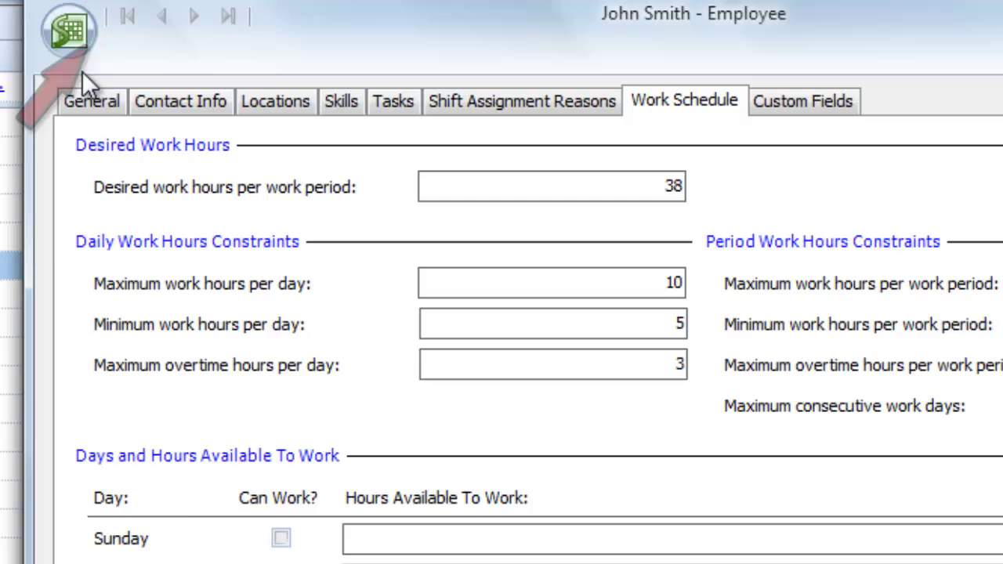
# - Open Customize Fields from the application menu
pyautogui.click(75, 43)
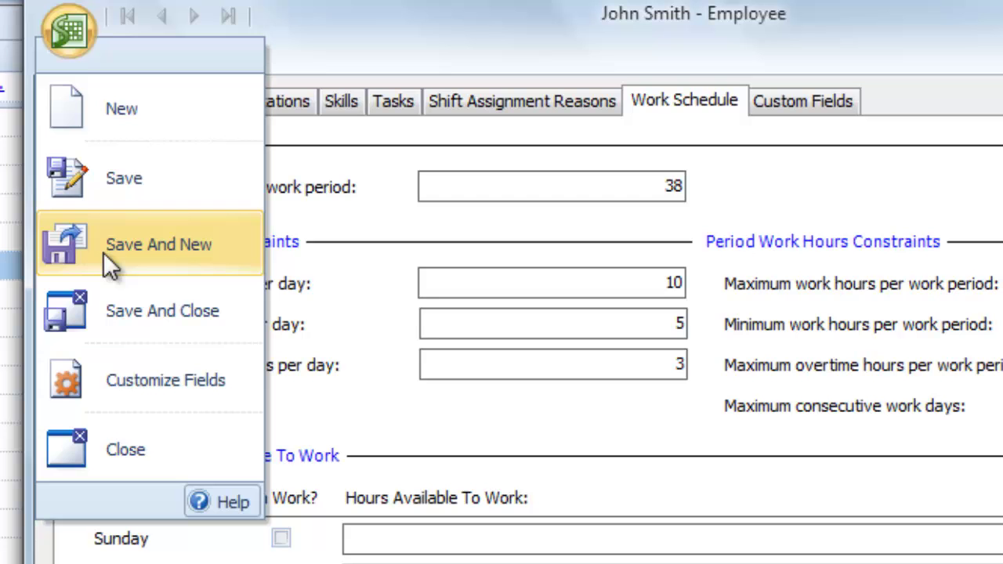
pyautogui.click(126, 380)
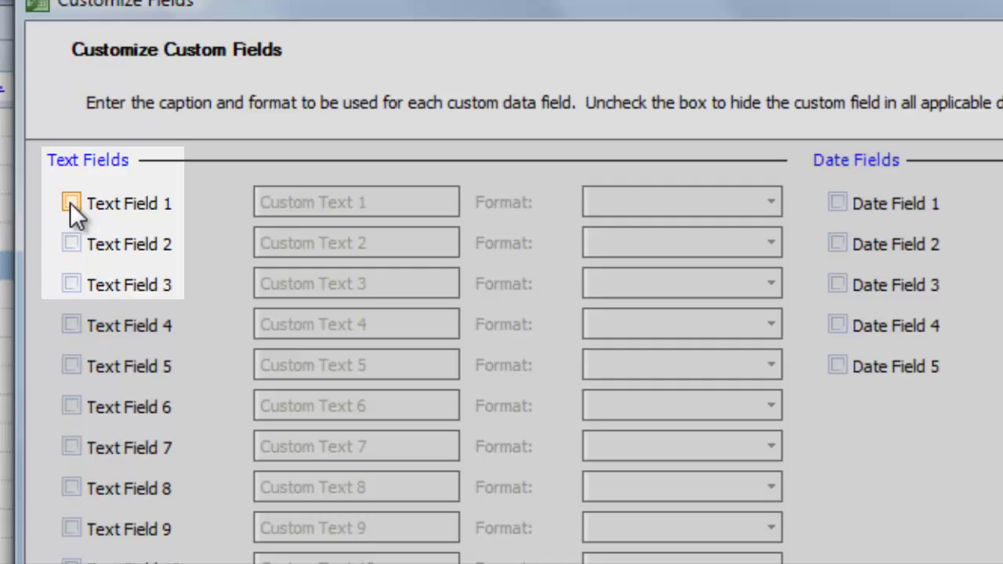
# - Enable Text Fields 1-3 (Personal Email, Contract, Preferred File Format), set a format, add the Birthday date field, and save
pyautogui.click(71, 204)
pyautogui.click(72, 244)
pyautogui.click(71, 285)
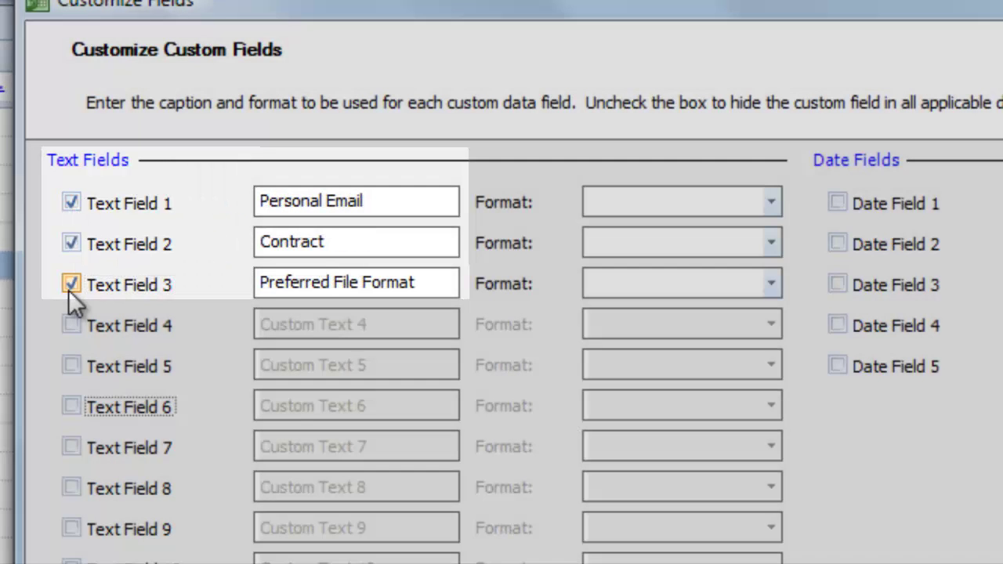
pyautogui.click(771, 201)
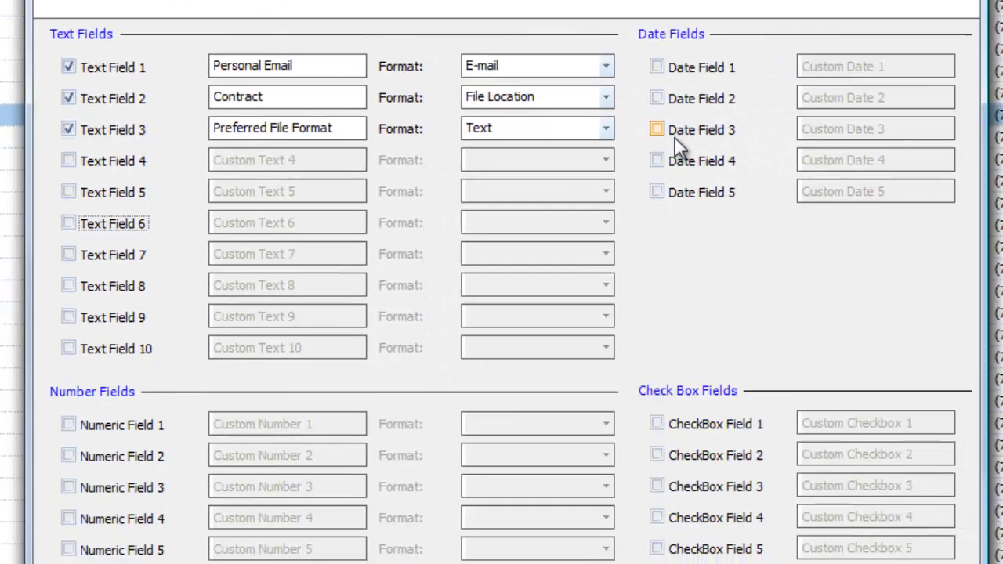
pyautogui.click(837, 203)
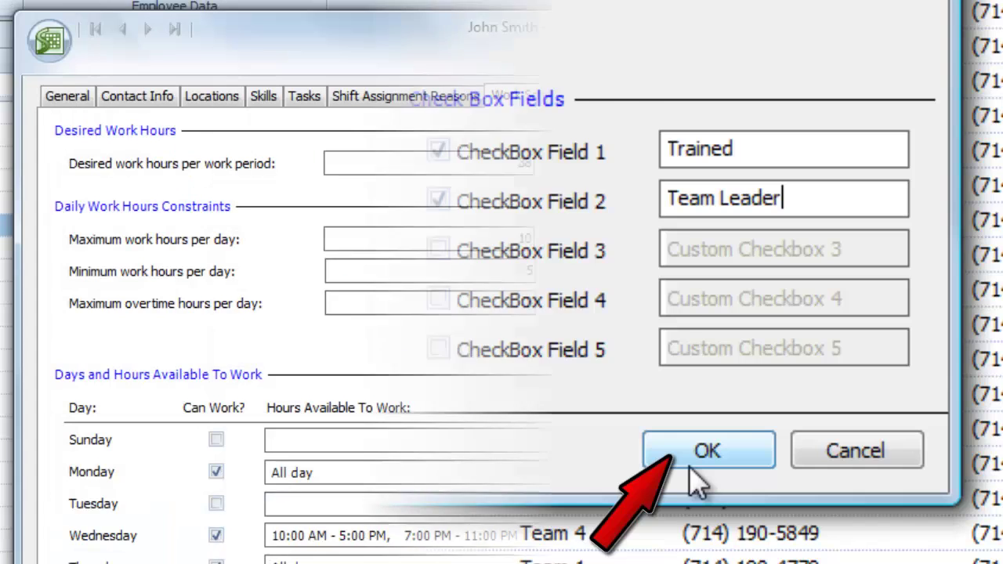
pyautogui.click(693, 464)
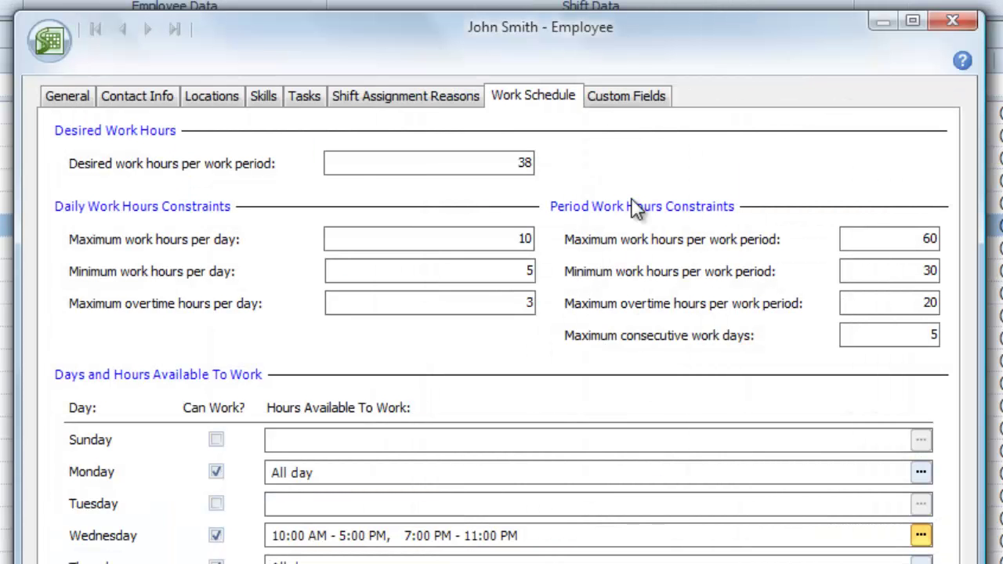
# - On the employee's Custom Fields tab, enter their personal e-mail address in Personal Email
pyautogui.click(644, 107)
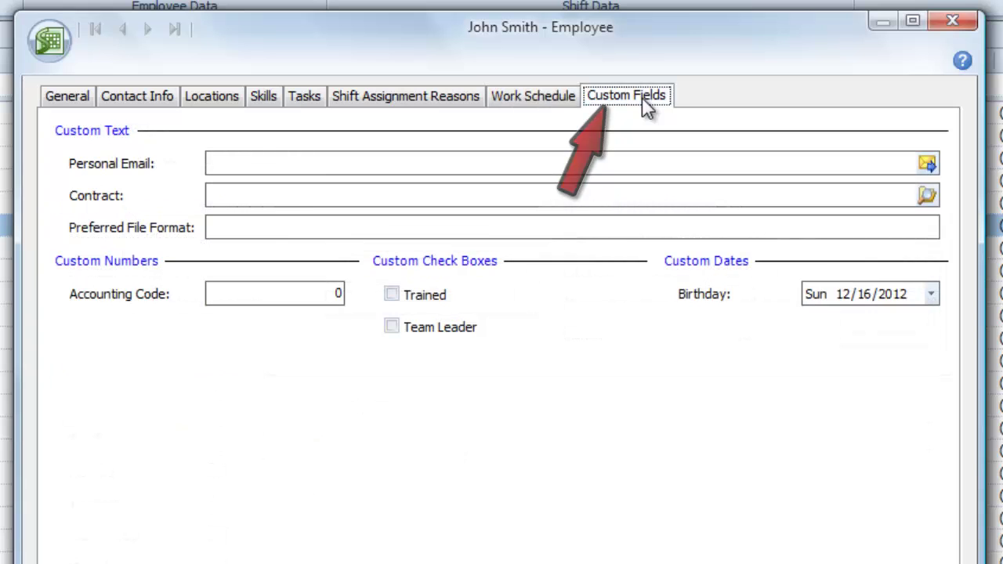
pyautogui.write('home@sample.net')
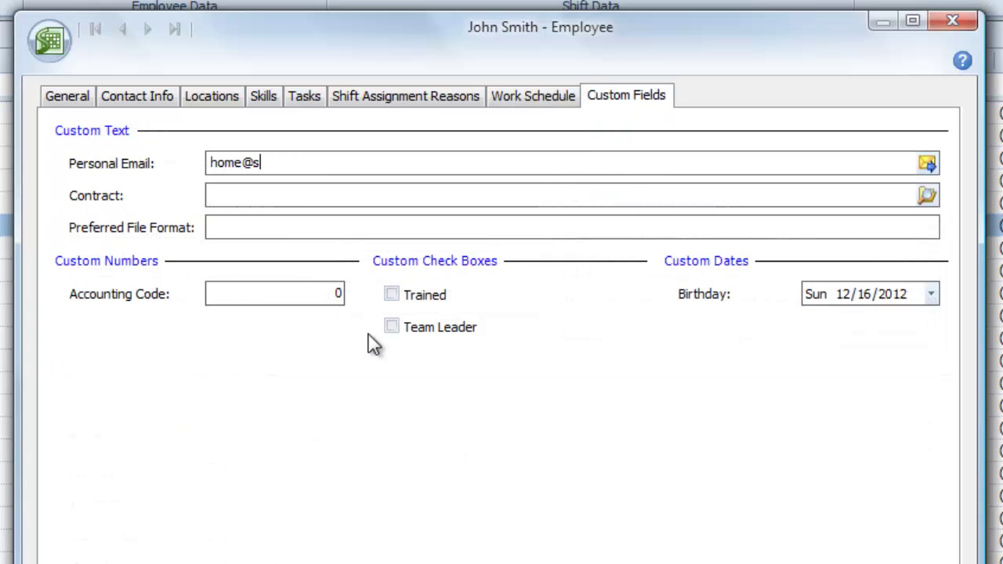